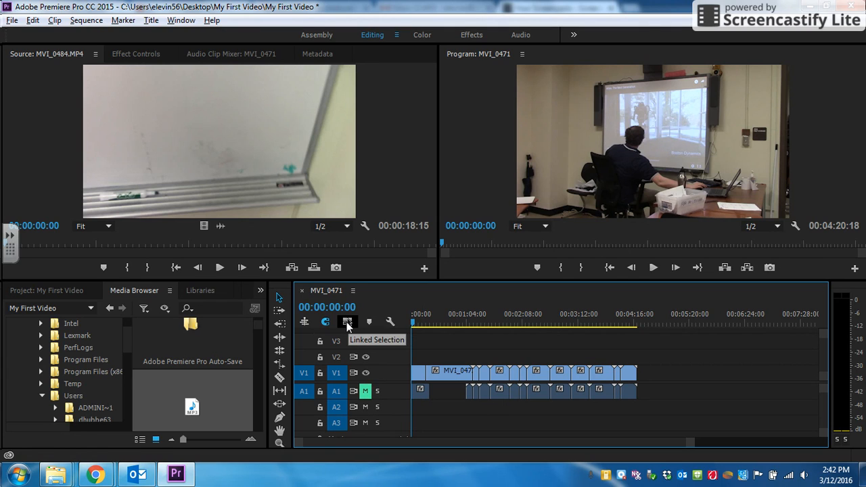
- Delete all the original camera audio clips from track A1 and unmute that track
{"action": "left_click_drag", "start_coordinate": [660, 402], "coordinate": [386, 392]}
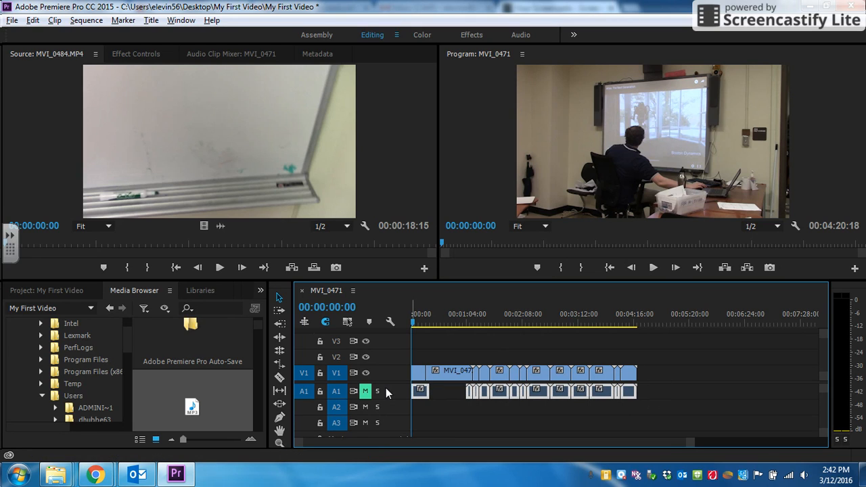
{"action": "key", "text": "Delete"}
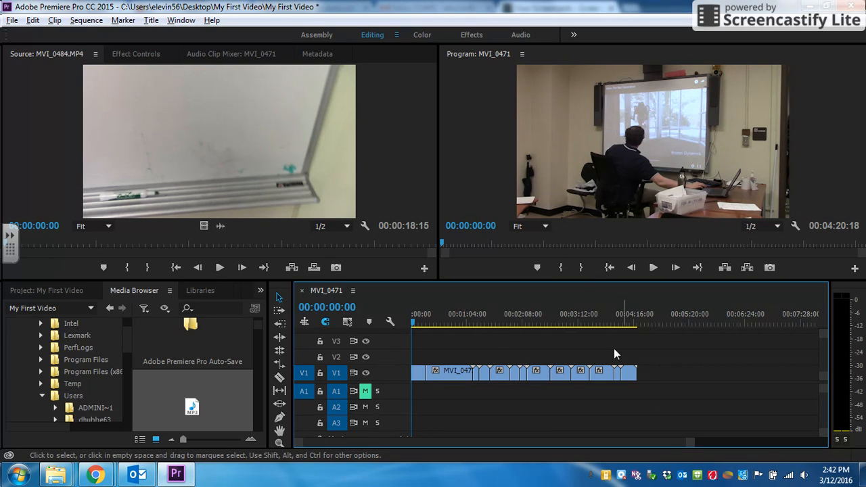
{"action": "left_click_drag", "start_coordinate": [680, 391], "coordinate": [480, 410]}
{"action": "left_click", "coordinate": [363, 391]}
- Place the music clip In Pursuit at the start of track A1, and Molten Alloy on A2 beginning where In Pursuit ends
{"action": "scroll", "coordinate": [166, 396], "scroll_direction": "down", "scroll_amount": 3}
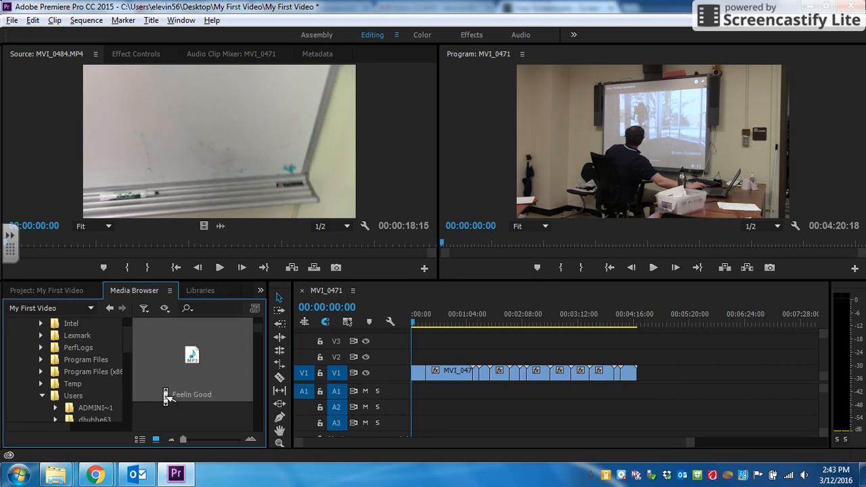
{"action": "scroll", "coordinate": [255, 346], "scroll_direction": "up", "scroll_amount": 2}
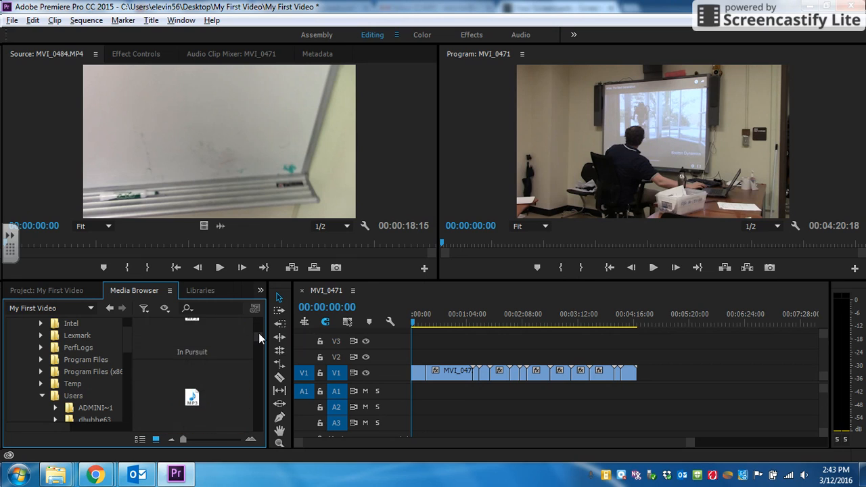
{"action": "left_click_drag", "start_coordinate": [187, 372], "coordinate": [414, 393]}
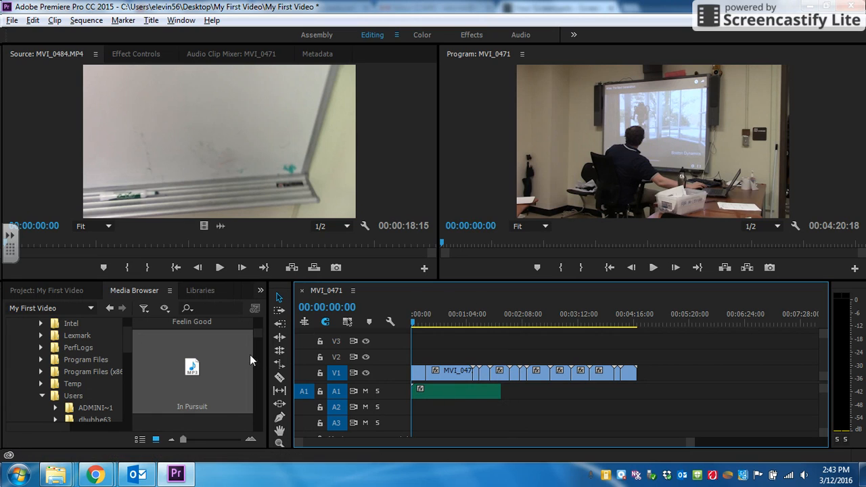
{"action": "left_click_drag", "start_coordinate": [225, 418], "coordinate": [497, 409]}
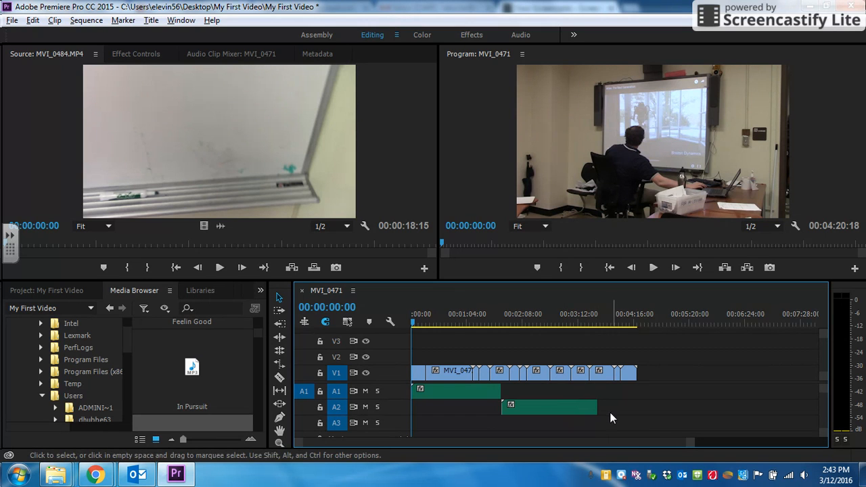
{"action": "mouse_move", "coordinate": [496, 392]}
{"action": "left_mouse_down"}
{"action": "mouse_move", "coordinate": [479, 391]}
{"action": "mouse_move", "coordinate": [499, 392]}
{"action": "left_mouse_up"}
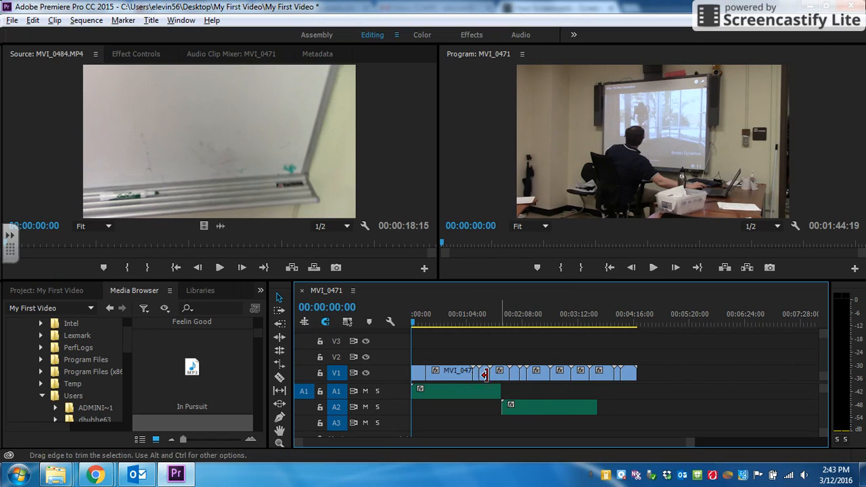
- Create the default still title Title 02 and draw a white wedge about 277 by 210 in the canvas's lower-right area
{"action": "left_click", "coordinate": [150, 21]}
{"action": "mouse_move", "coordinate": [232, 54]}
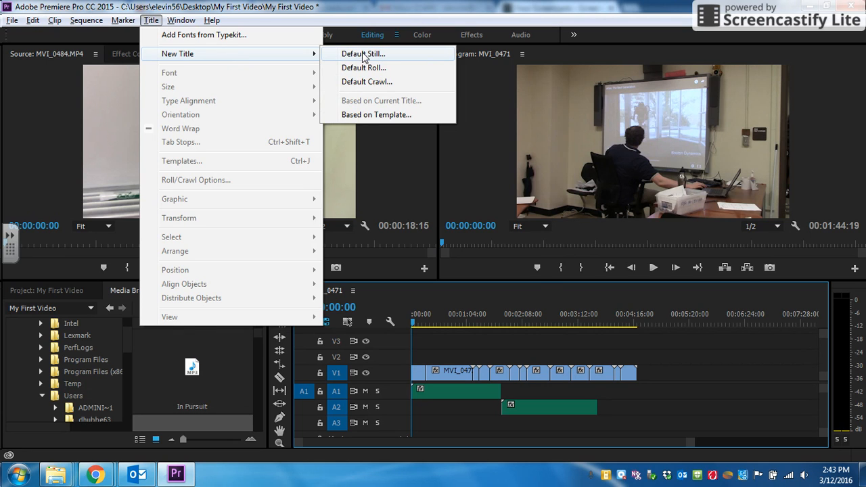
{"action": "left_click", "coordinate": [363, 54]}
{"action": "left_click", "coordinate": [442, 294]}
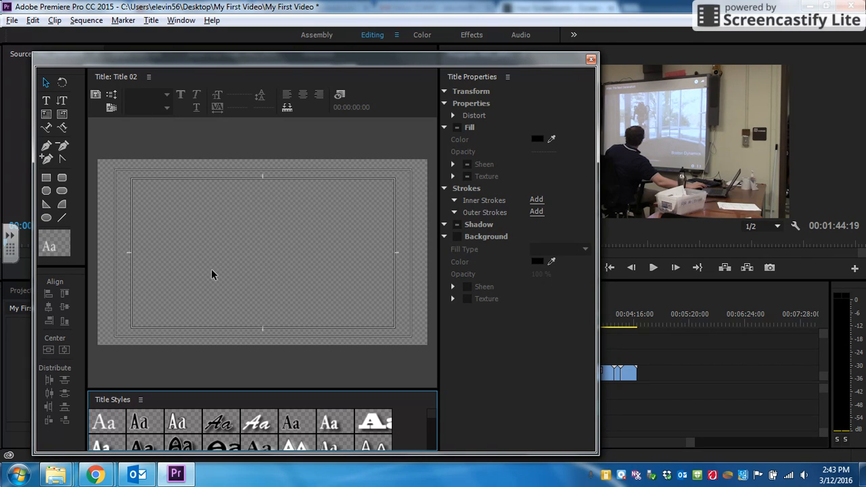
{"action": "left_click", "coordinate": [46, 205]}
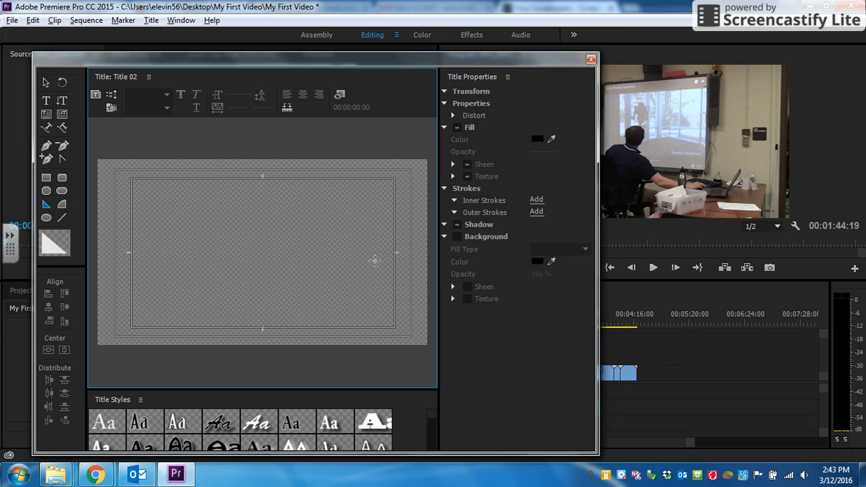
{"action": "left_click_drag", "start_coordinate": [375, 260], "coordinate": [305, 315]}
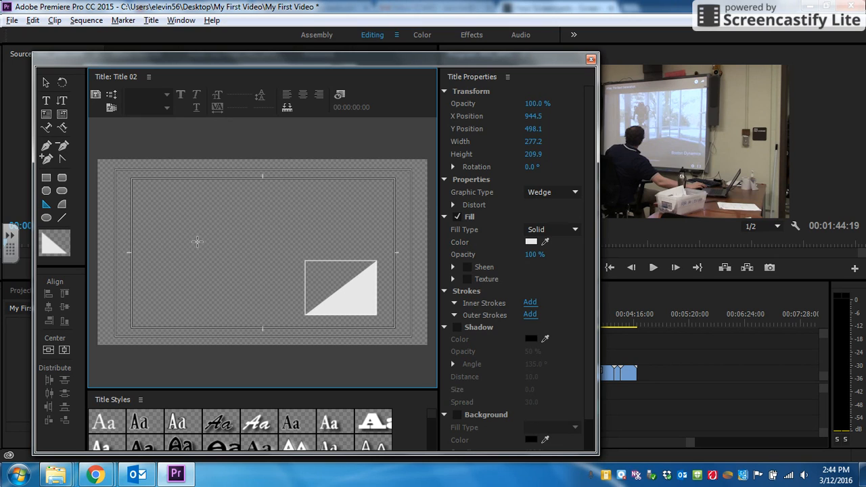
- Add a text line near the title canvas's upper edge with the teacher's name followed by "makes robots"
{"action": "left_click", "coordinate": [45, 100]}
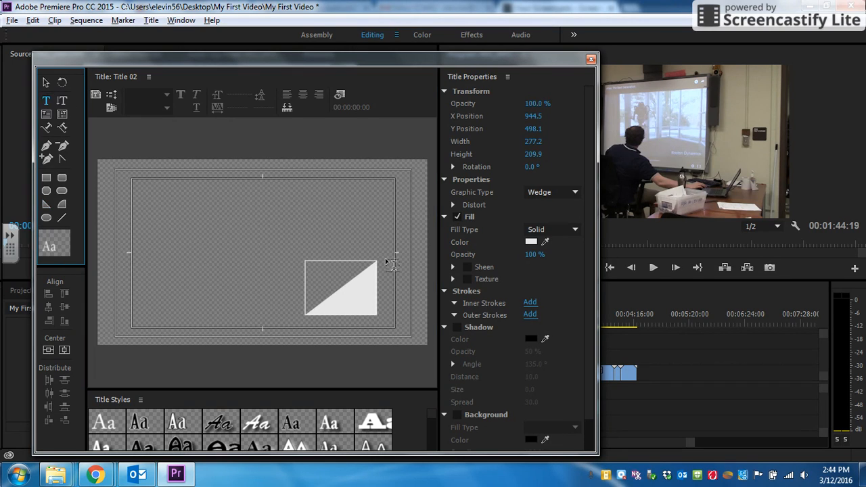
{"action": "scroll", "coordinate": [452, 311], "scroll_direction": "down", "scroll_amount": 1}
{"action": "scroll", "coordinate": [467, 403], "scroll_direction": "down", "scroll_amount": 1}
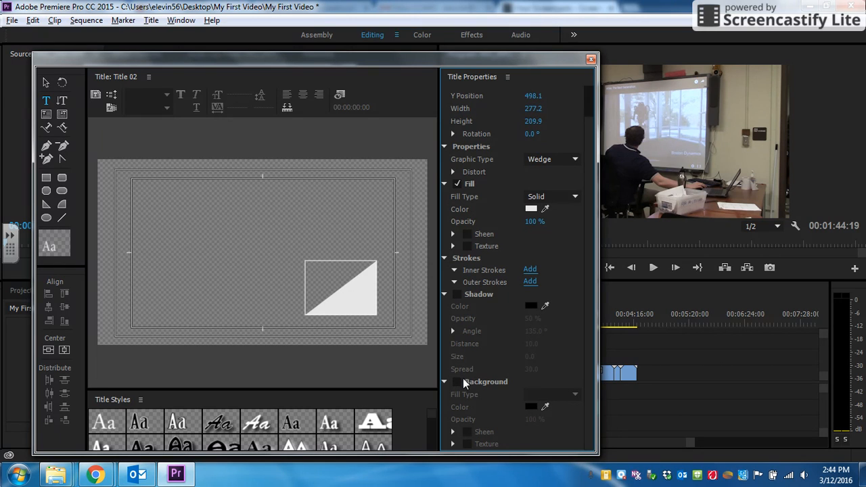
{"action": "left_click", "coordinate": [457, 382]}
{"action": "left_click", "coordinate": [457, 382]}
{"action": "left_click", "coordinate": [145, 200]}
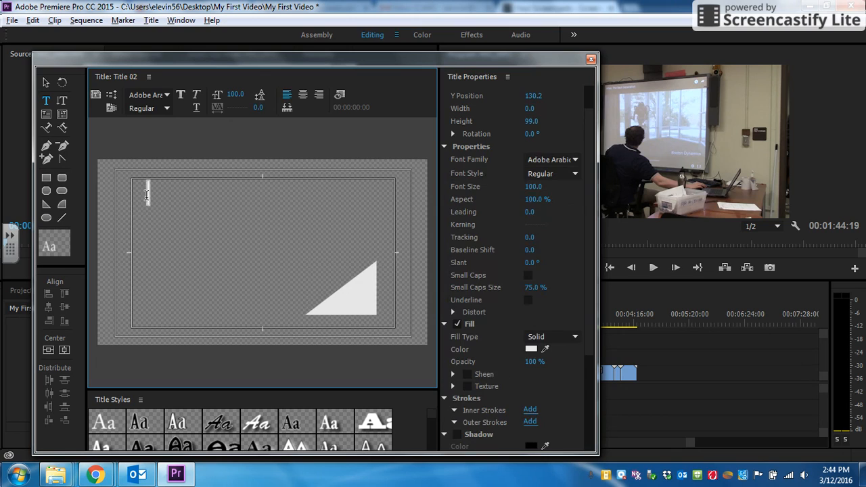
{"action": "type", "text": "Mr.Levine"}
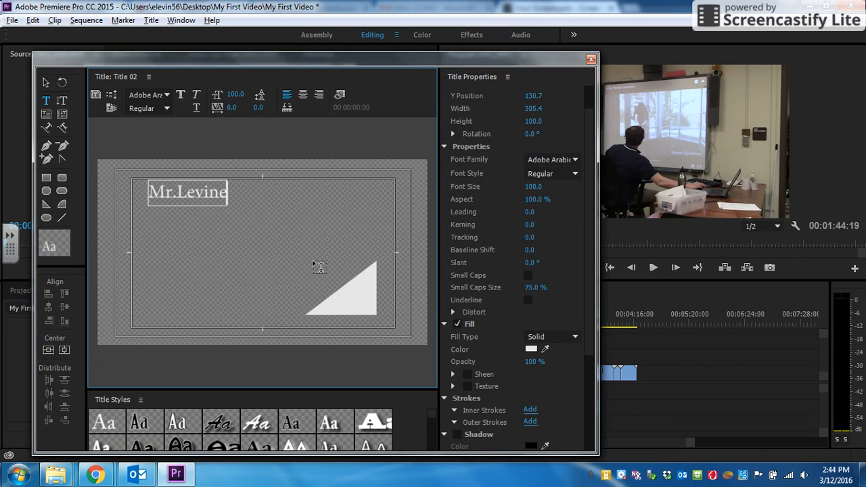
{"action": "type", "text": " makes robots"}
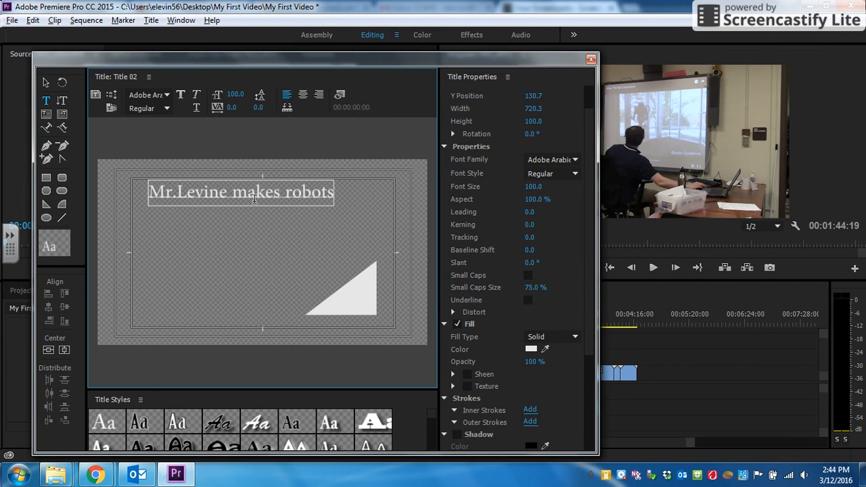
- Stretch the title text to about 782 wide and 282 high, and close the title editor
{"action": "left_click", "coordinate": [45, 83]}
{"action": "left_click", "coordinate": [364, 265], "text": "shift"}
{"action": "left_click_drag", "start_coordinate": [334, 205], "coordinate": [355, 257]}
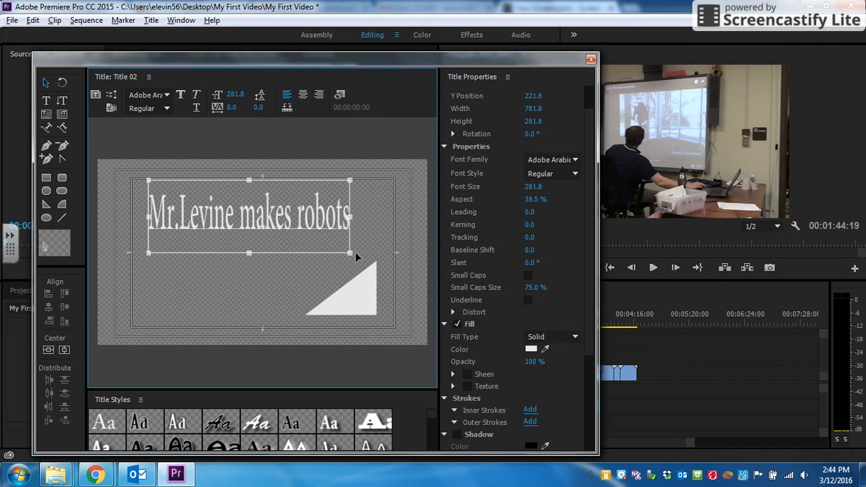
{"action": "left_click", "coordinate": [368, 245]}
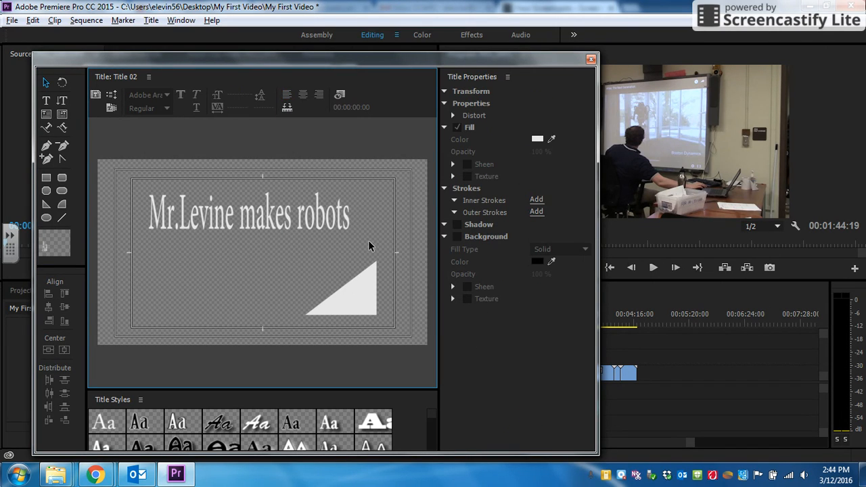
{"action": "left_click", "coordinate": [590, 60]}
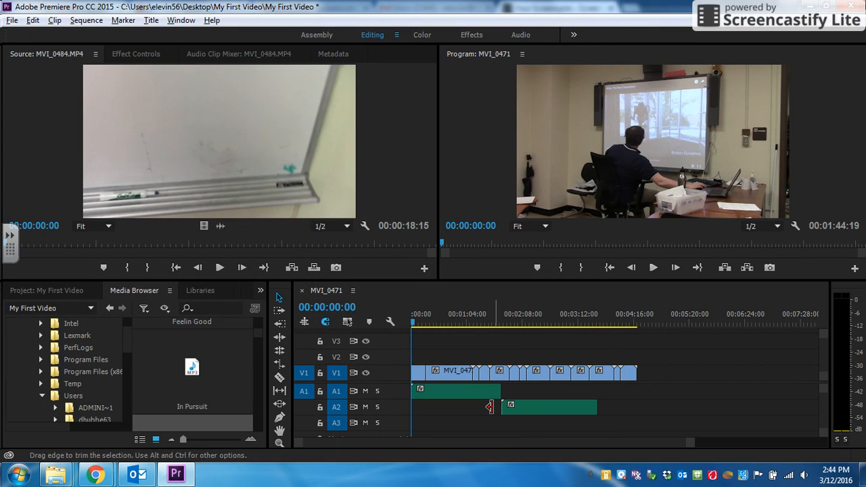
{"action": "key", "text": "ctrl+s"}
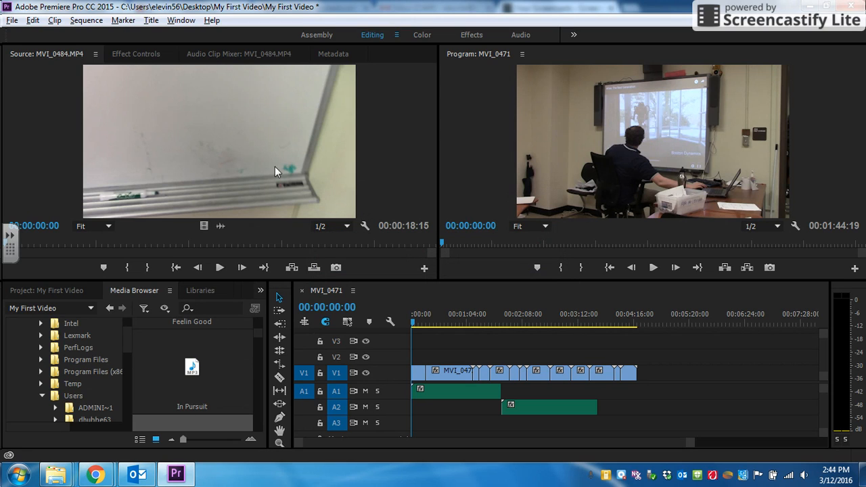
- Switch to the Assembly workspace and place Title 02 on track V2 at the start of the sequence
{"action": "left_click", "coordinate": [59, 292]}
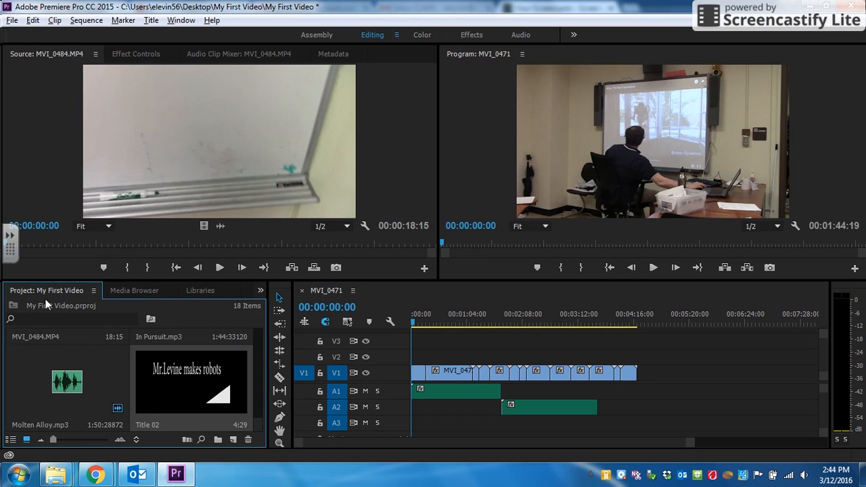
{"action": "scroll", "coordinate": [146, 404], "scroll_direction": "up", "scroll_amount": 3}
{"action": "scroll", "coordinate": [146, 404], "scroll_direction": "down", "scroll_amount": 4}
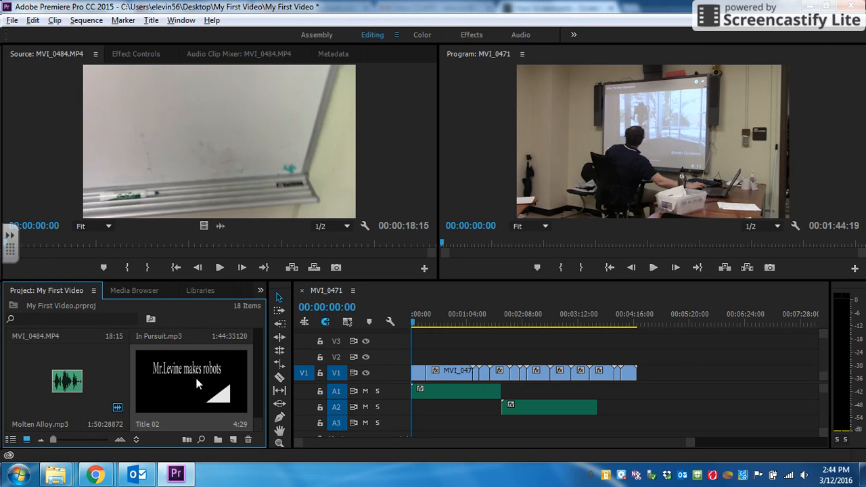
{"action": "left_click_drag", "start_coordinate": [256, 418], "coordinate": [262, 454]}
{"action": "left_click", "coordinate": [322, 38]}
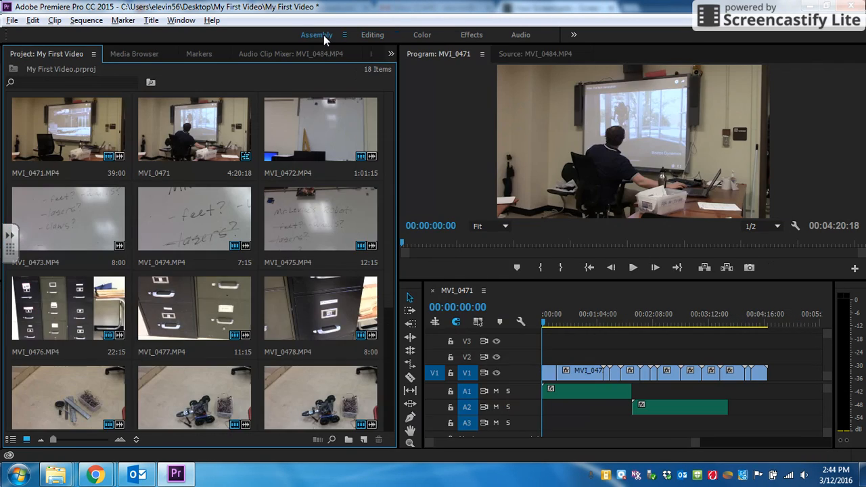
{"action": "scroll", "coordinate": [230, 216], "scroll_direction": "down", "scroll_amount": 3}
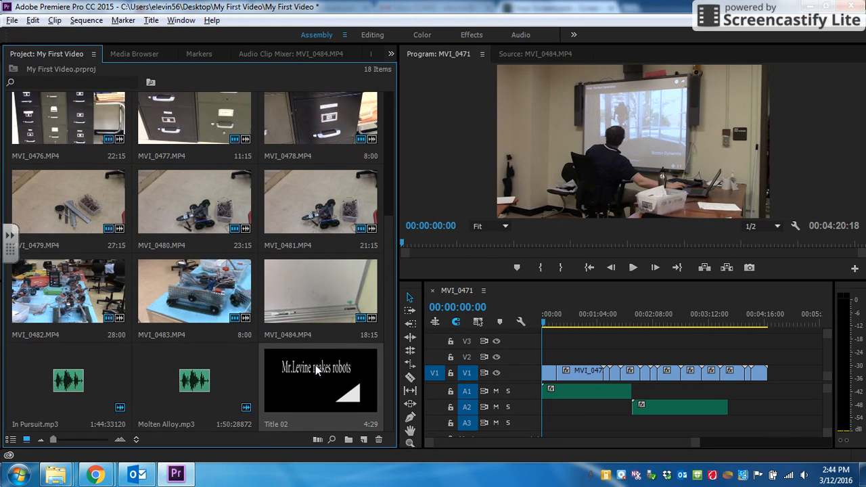
{"action": "left_click_drag", "start_coordinate": [303, 376], "coordinate": [545, 360]}
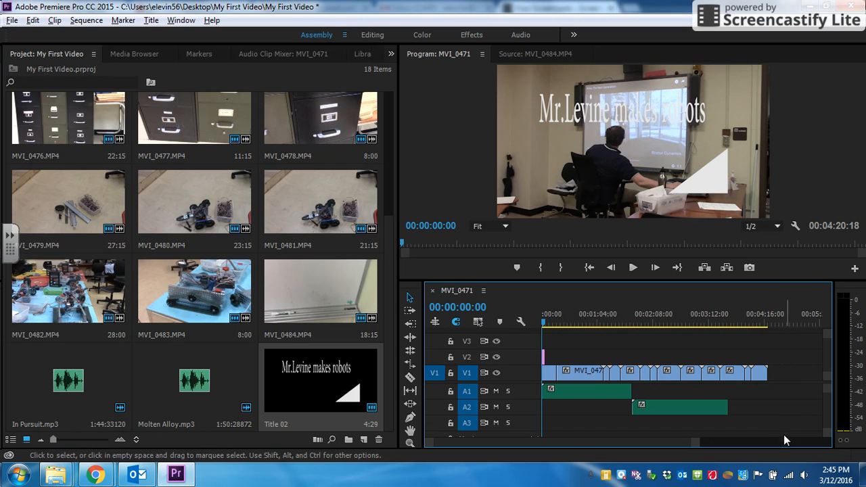
- Try moving all the V1 video and music clips past the end of the title clip, and return them to the sequence start
{"action": "left_click_drag", "start_coordinate": [792, 428], "coordinate": [552, 376]}
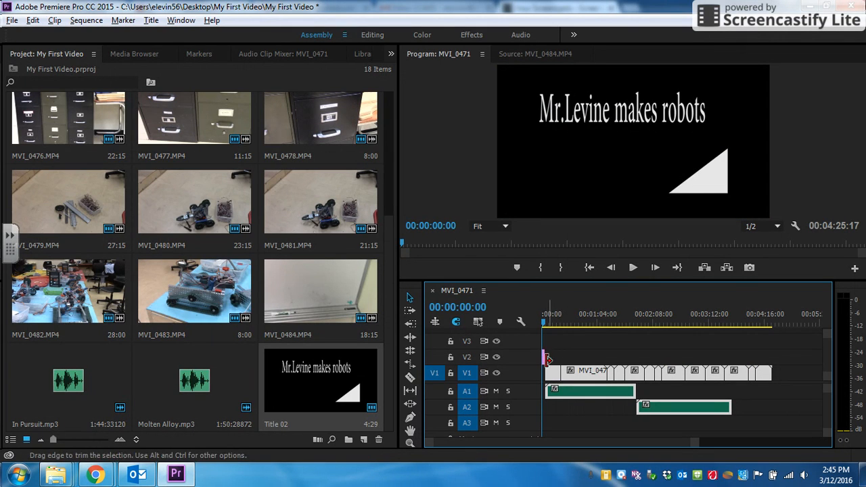
{"action": "left_click_drag", "start_coordinate": [549, 379], "coordinate": [541, 374]}
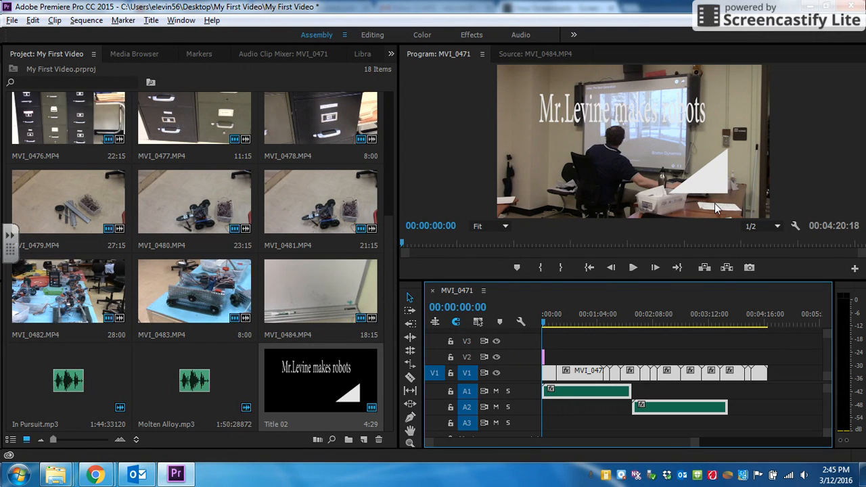
{"action": "left_click_drag", "start_coordinate": [546, 373], "coordinate": [547, 374]}
- Reopen Title 02, enable a solid black background for it, and close the title editor
{"action": "double_click", "coordinate": [299, 370]}
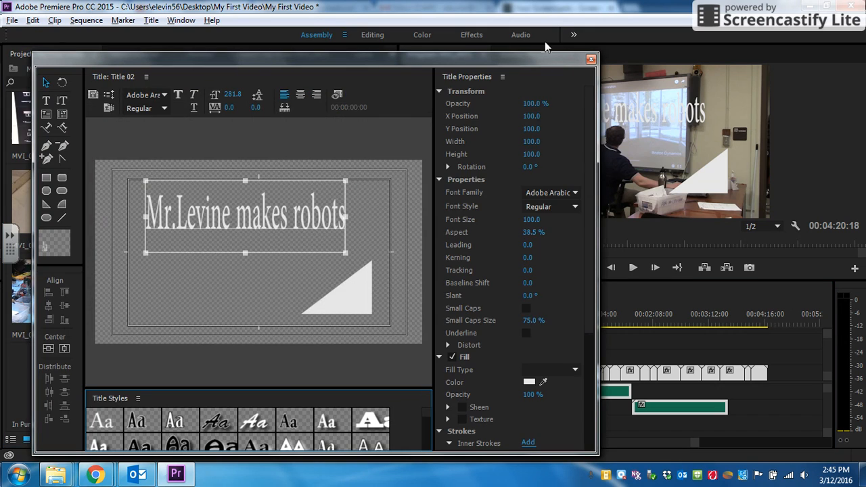
{"action": "left_click", "coordinate": [590, 59]}
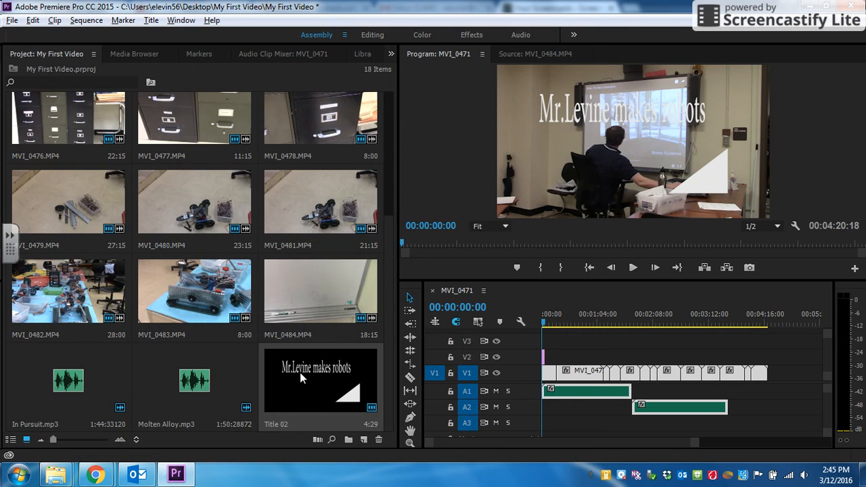
{"action": "double_click", "coordinate": [300, 372]}
{"action": "scroll", "coordinate": [491, 387], "scroll_direction": "down", "scroll_amount": 5}
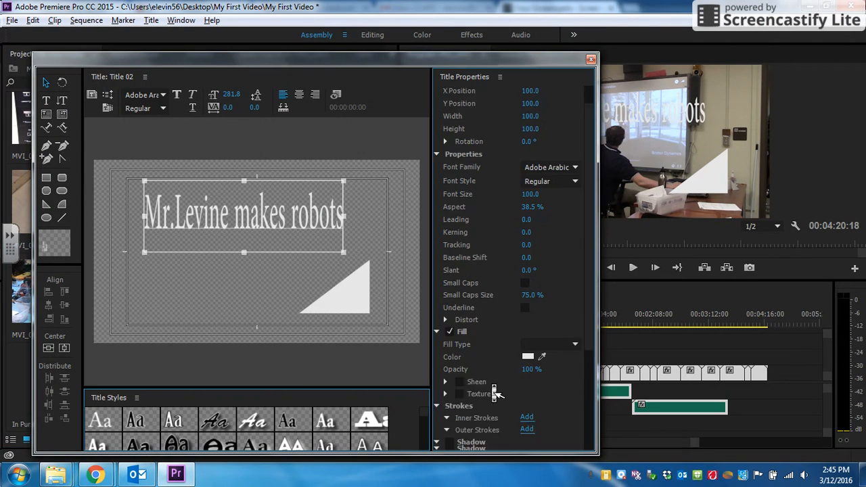
{"action": "left_click", "coordinate": [448, 421]}
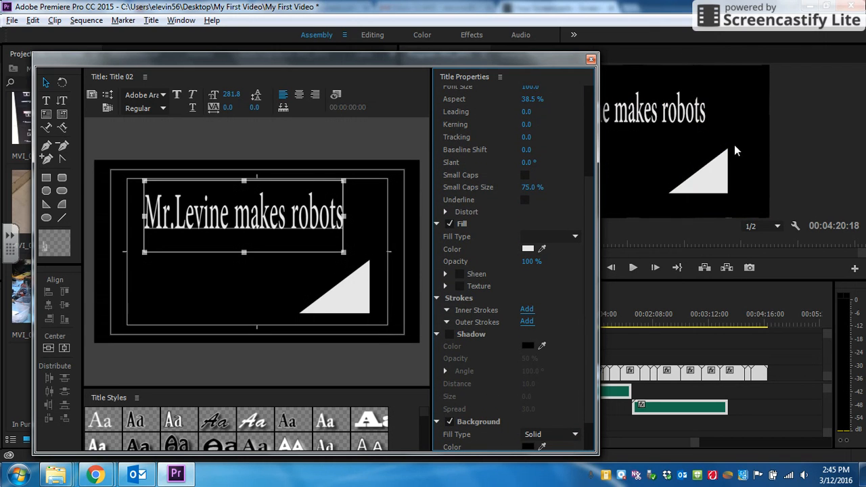
{"action": "left_click", "coordinate": [590, 60]}
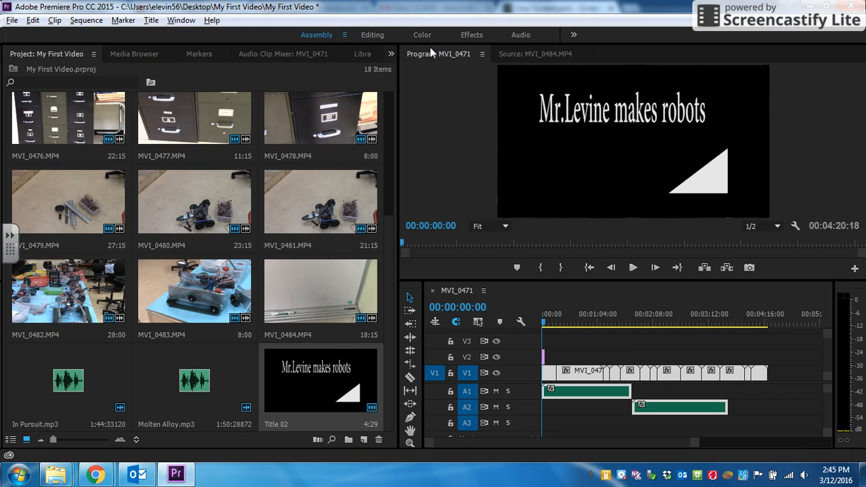
- Return to the Editing workspace, move the playhead to the sequence's end at 00:04:19:18, and deselect all clips
{"action": "left_click", "coordinate": [376, 36]}
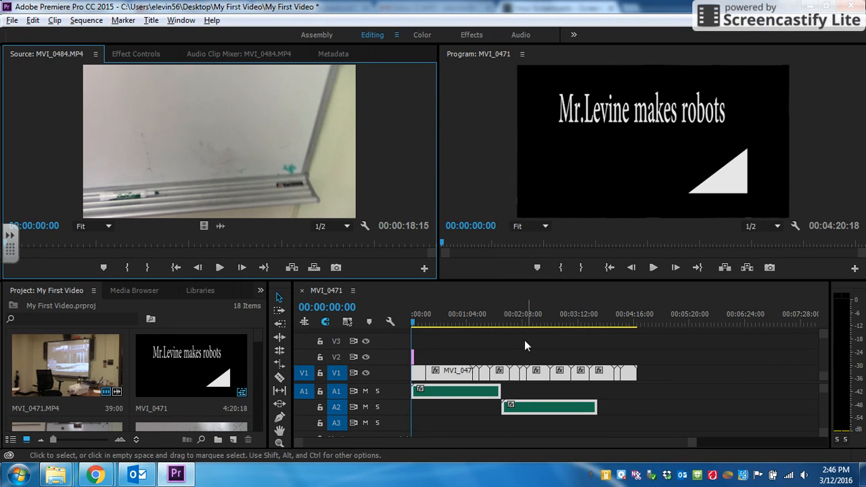
{"action": "left_click_drag", "start_coordinate": [641, 324], "coordinate": [635, 324]}
{"action": "left_click_drag", "start_coordinate": [637, 324], "coordinate": [638, 323]}
{"action": "left_click", "coordinate": [677, 257]}
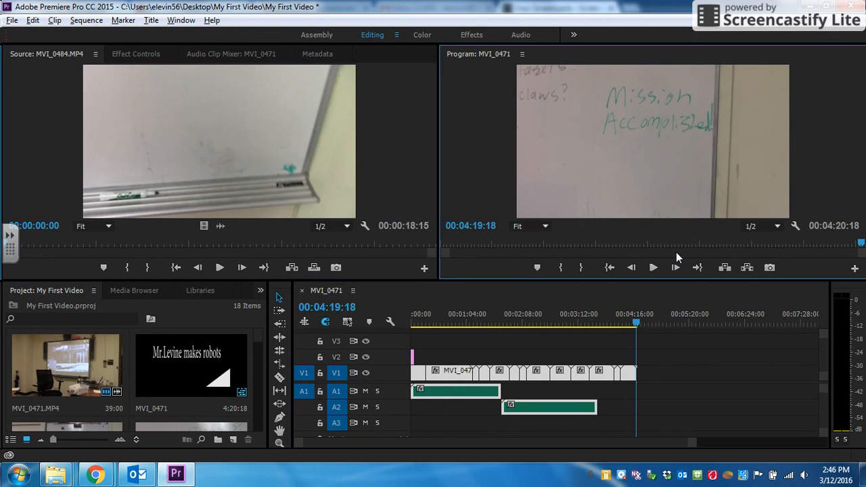
{"action": "left_click", "coordinate": [653, 350]}
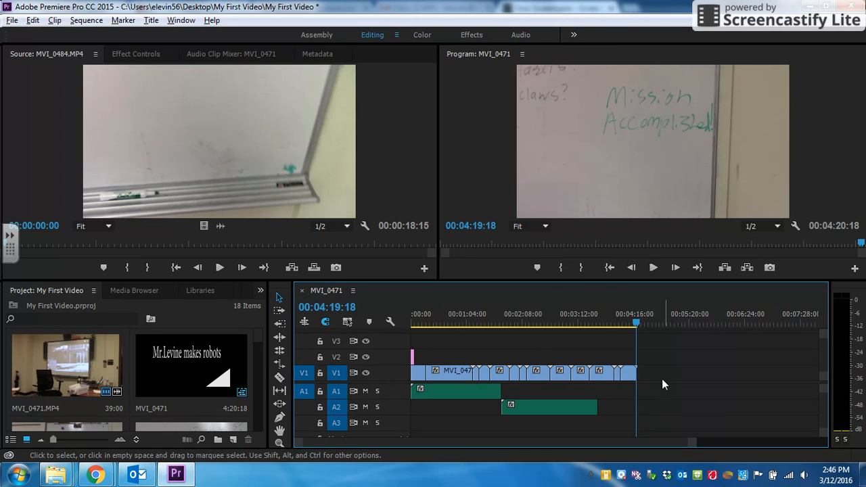
- Switch to the Effects workspace and move the second music clip from A2 to A1, directly after the first music clip
{"action": "left_click", "coordinate": [466, 35]}
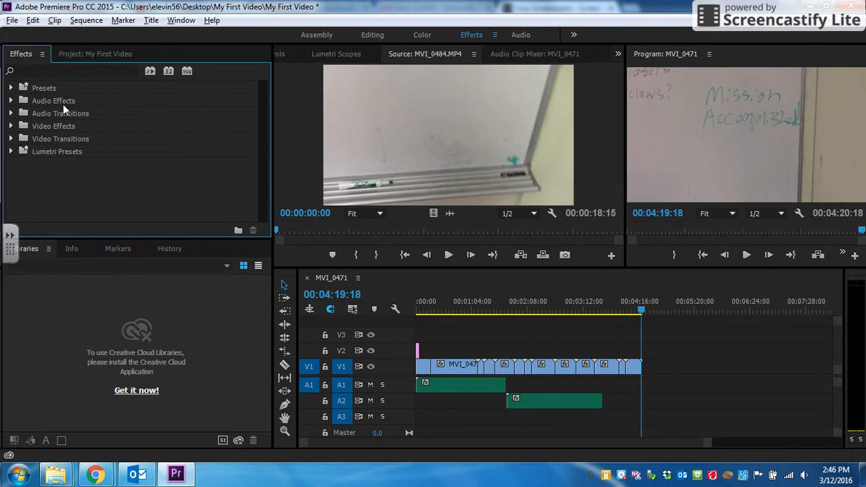
{"action": "left_click", "coordinate": [10, 114]}
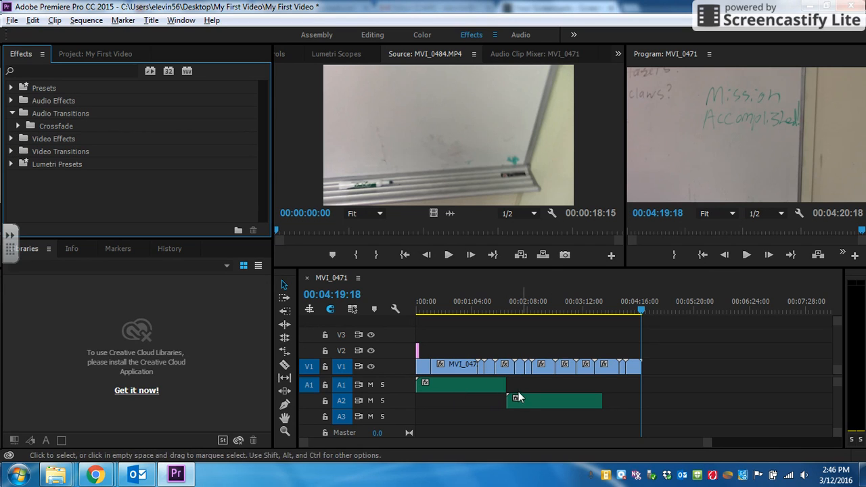
{"action": "left_click_drag", "start_coordinate": [512, 400], "coordinate": [521, 385]}
- Apply a Constant Gain crossfade at the cut between the two music clips on A1
{"action": "left_click", "coordinate": [17, 127]}
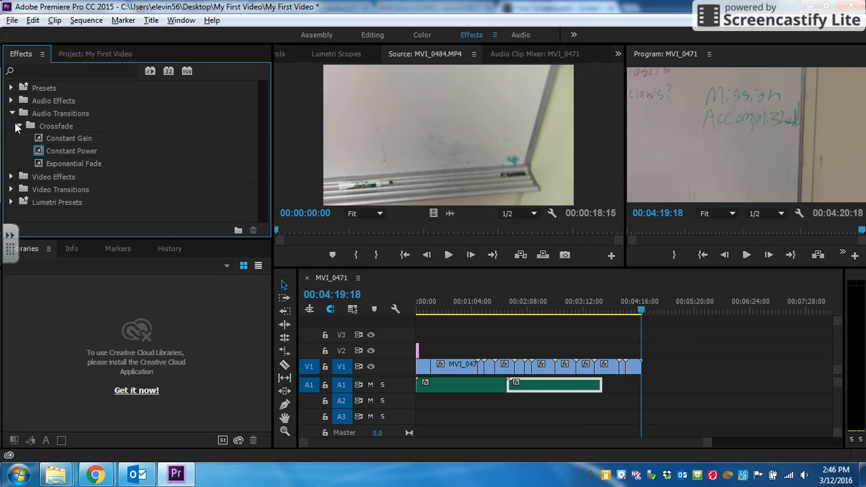
{"action": "left_click_drag", "start_coordinate": [36, 137], "coordinate": [507, 385]}
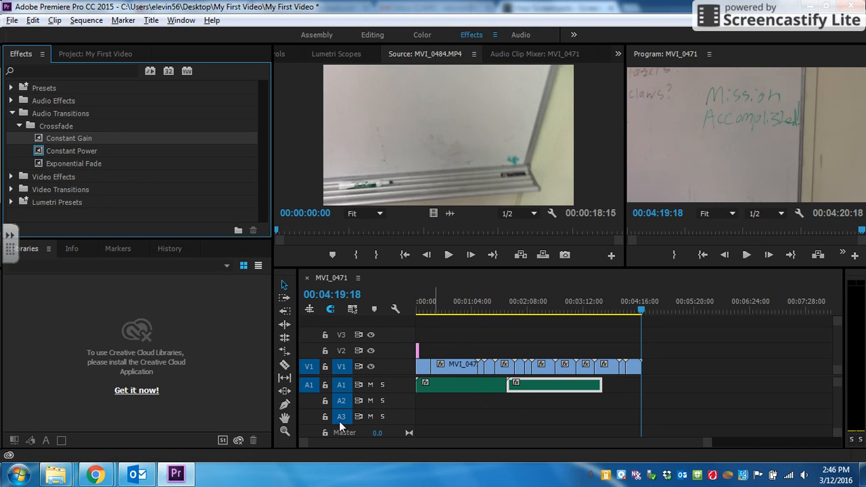
{"action": "left_click_drag", "start_coordinate": [707, 443], "coordinate": [623, 454]}
{"action": "left_click_drag", "start_coordinate": [576, 441], "coordinate": [510, 445]}
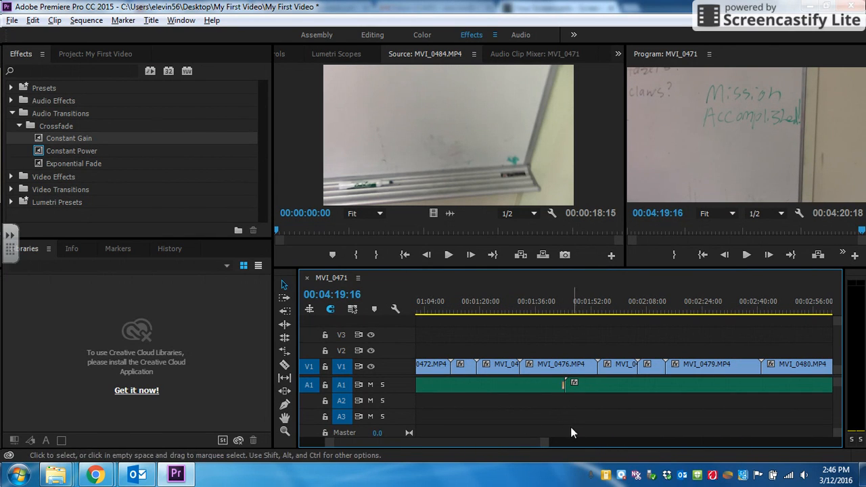
- Move the playhead to 00:04:01:06, just before the cut to MVI_0484.MP4
{"action": "key", "text": "space"}
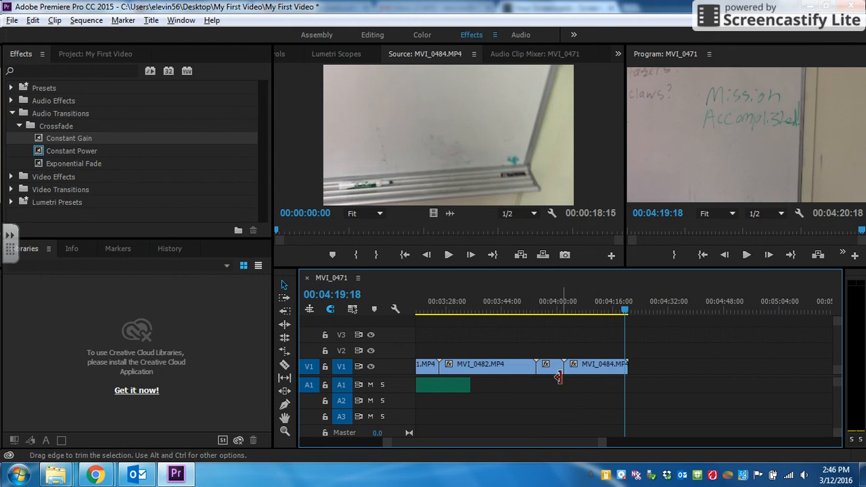
{"action": "left_click", "coordinate": [567, 311]}
{"action": "left_click_drag", "start_coordinate": [567, 311], "coordinate": [560, 310]}
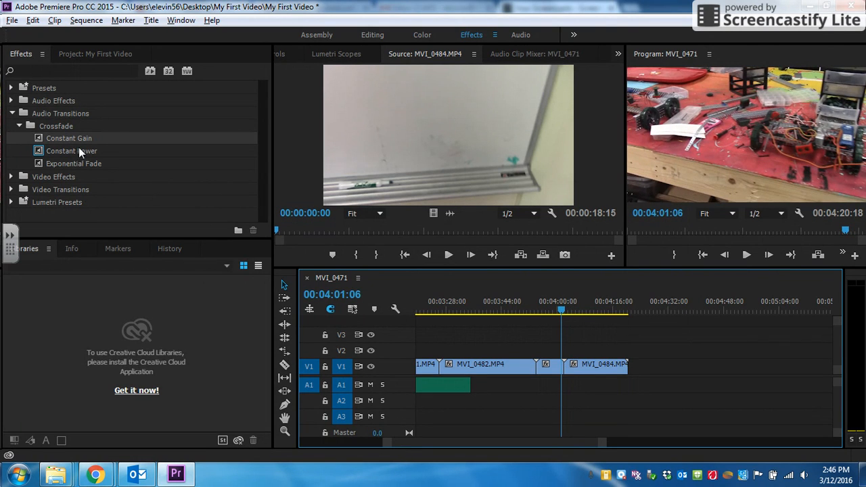
- Apply a Cross Dissolve video transition at the cut before MVI_0484.MP4 on V1, accepting repeated frames
{"action": "left_click", "coordinate": [10, 114]}
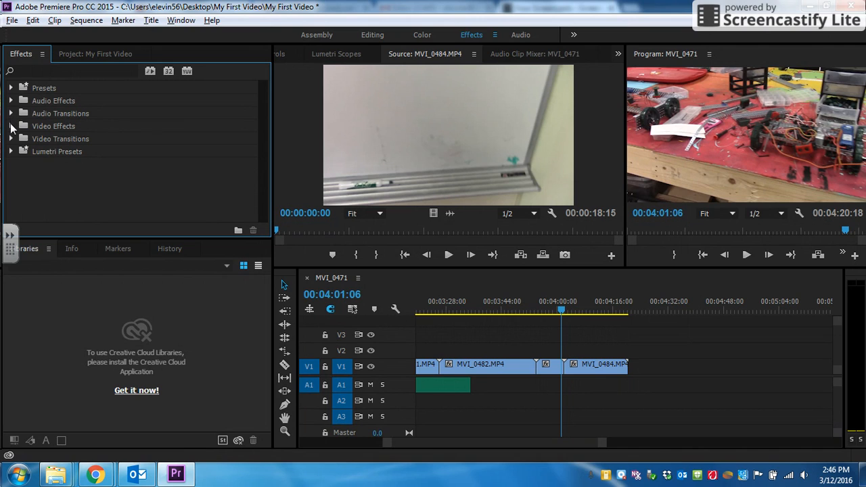
{"action": "left_click", "coordinate": [11, 139]}
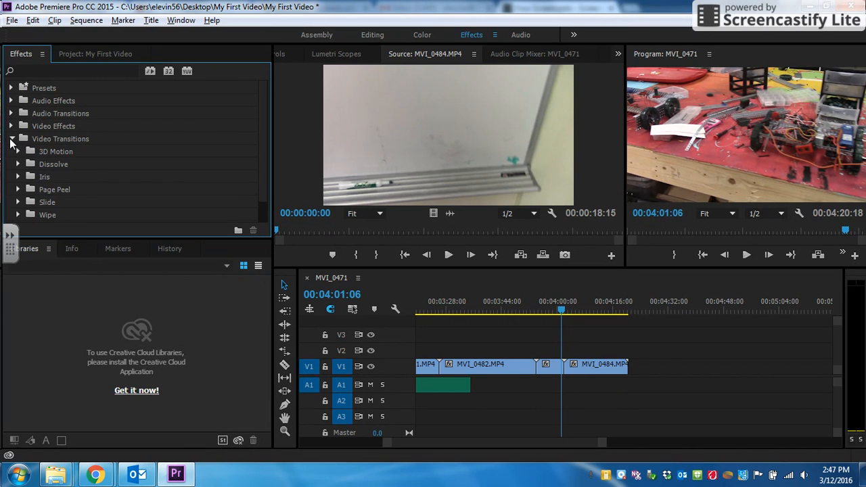
{"action": "scroll", "coordinate": [99, 156], "scroll_direction": "down", "scroll_amount": 1}
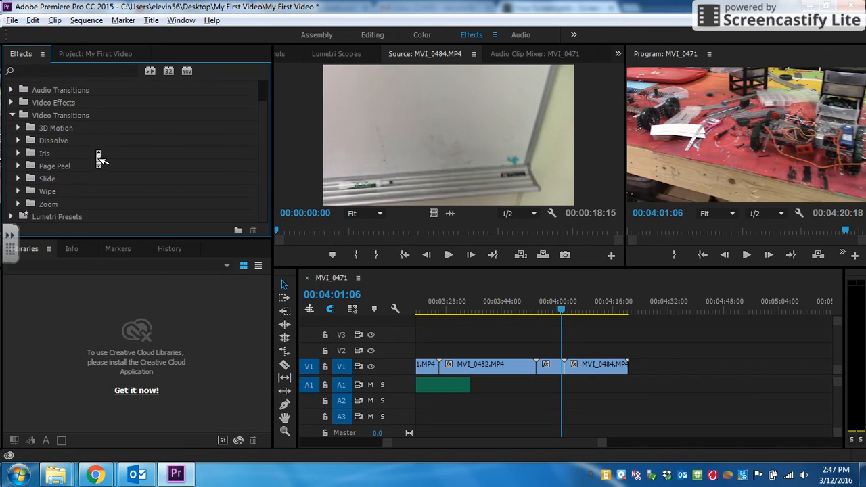
{"action": "left_click", "coordinate": [17, 141]}
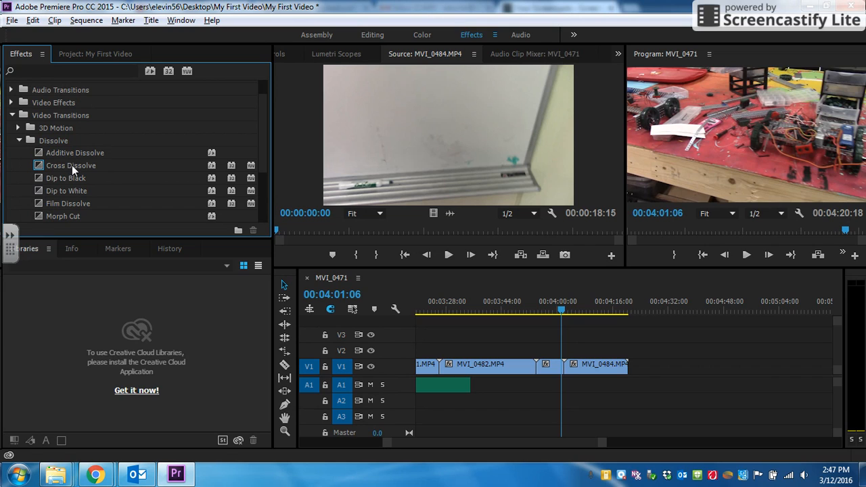
{"action": "left_click_drag", "start_coordinate": [71, 164], "coordinate": [569, 381]}
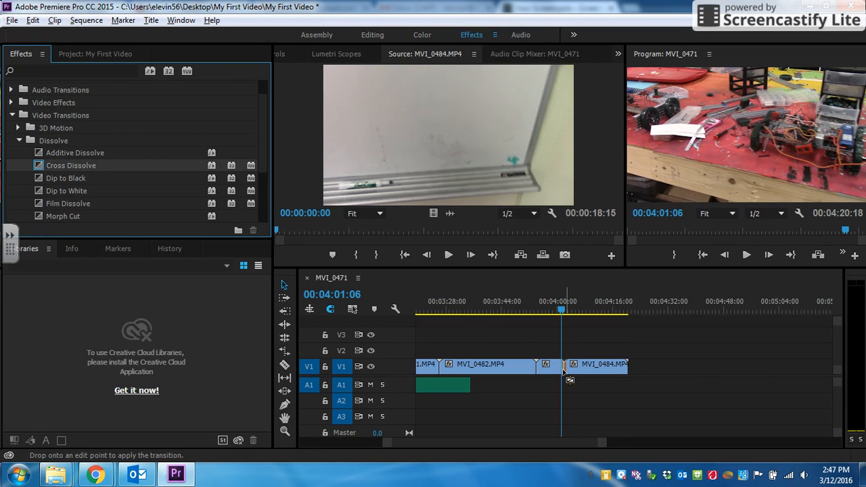
{"action": "mouse_move", "coordinate": [570, 380]}
{"action": "left_mouse_down"}
{"action": "mouse_move", "coordinate": [562, 382]}
{"action": "mouse_move", "coordinate": [571, 381]}
{"action": "mouse_move", "coordinate": [565, 370]}
{"action": "left_mouse_up"}
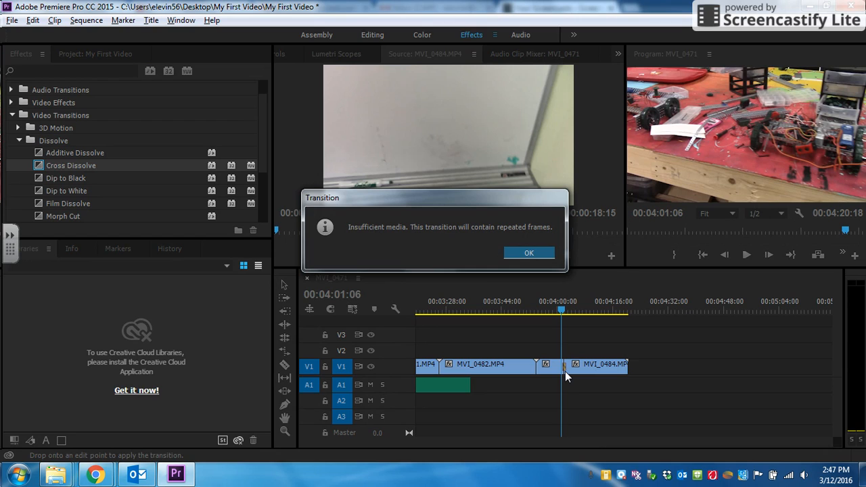
{"action": "left_click", "coordinate": [529, 253]}
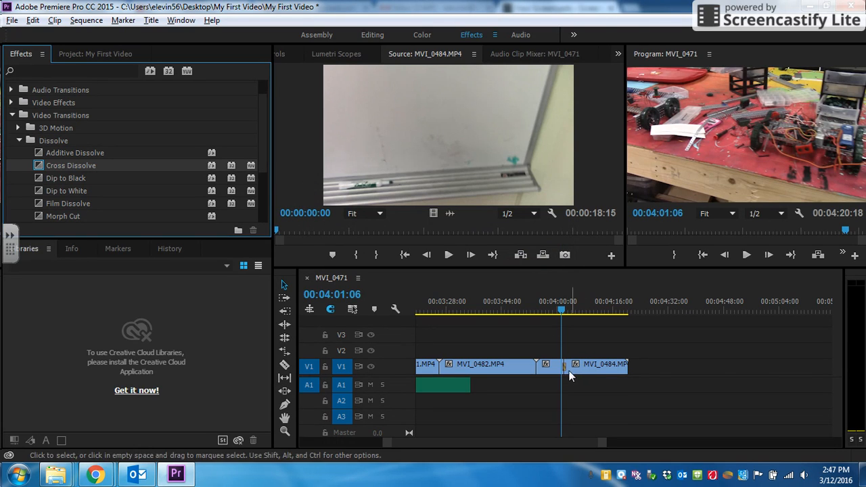
- Play the sequence twice across the cut before MVI_0484.MP4 to preview the Cross Dissolve
{"action": "key", "text": "space"}
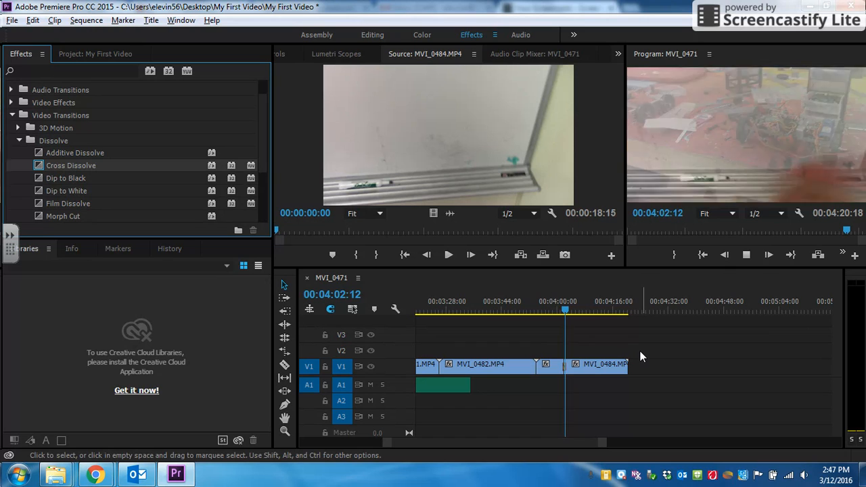
{"action": "key", "text": "space"}
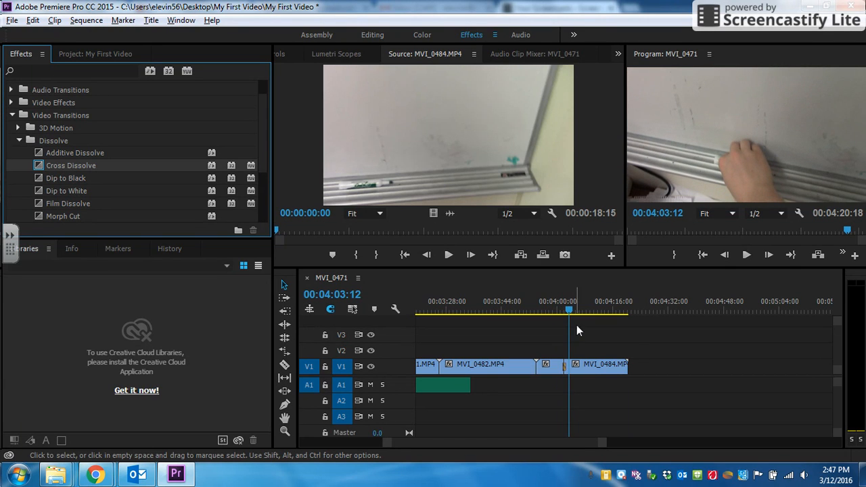
{"action": "left_click", "coordinate": [556, 309]}
{"action": "key", "text": "space"}
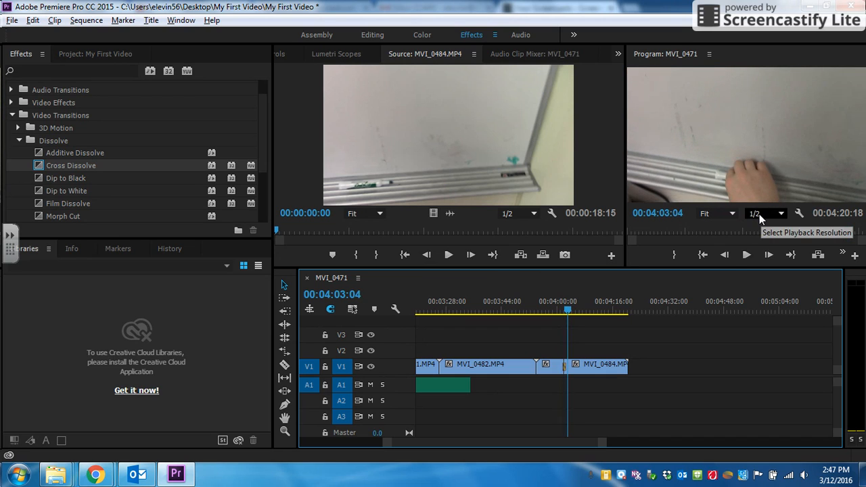
{"action": "key", "text": "space"}
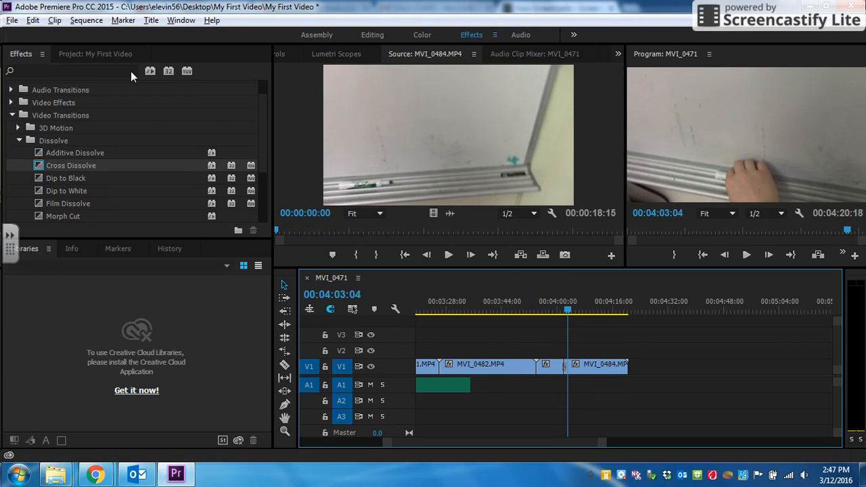
- Look through the remaining video transition categories and the Video Effects categories
{"action": "scroll", "coordinate": [111, 190], "scroll_direction": "down", "scroll_amount": 4}
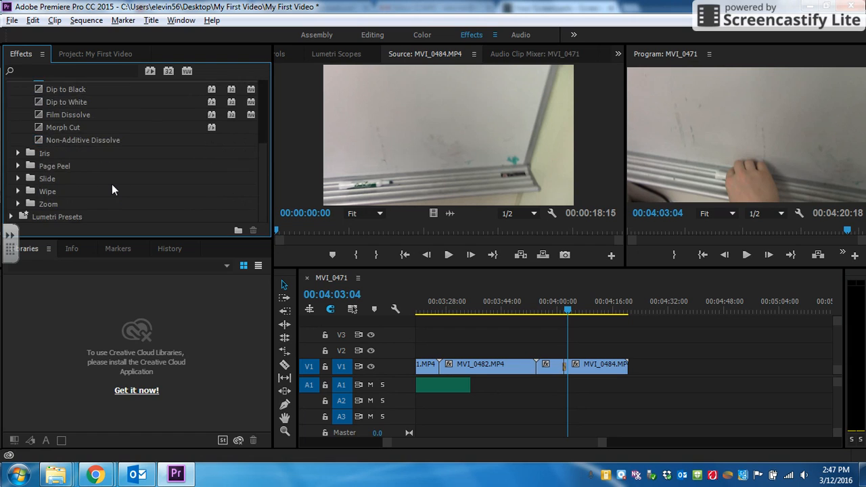
{"action": "scroll", "coordinate": [113, 190], "scroll_direction": "up", "scroll_amount": 4}
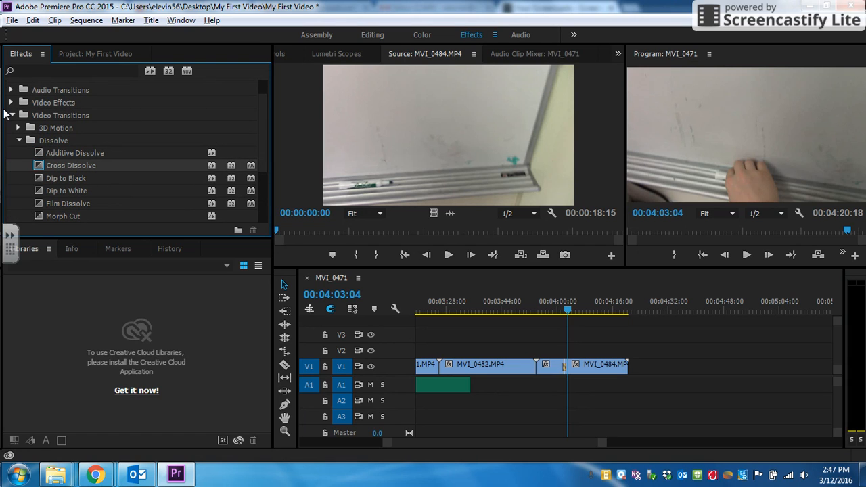
{"action": "left_click", "coordinate": [11, 115]}
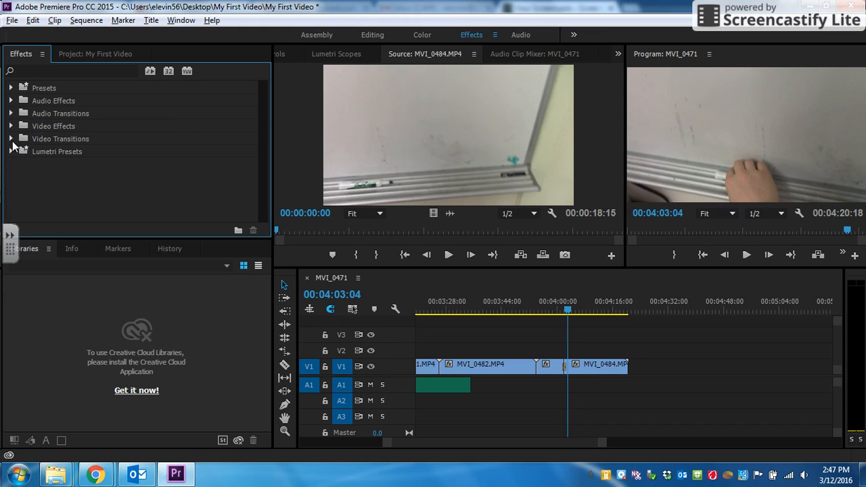
{"action": "left_click", "coordinate": [11, 127]}
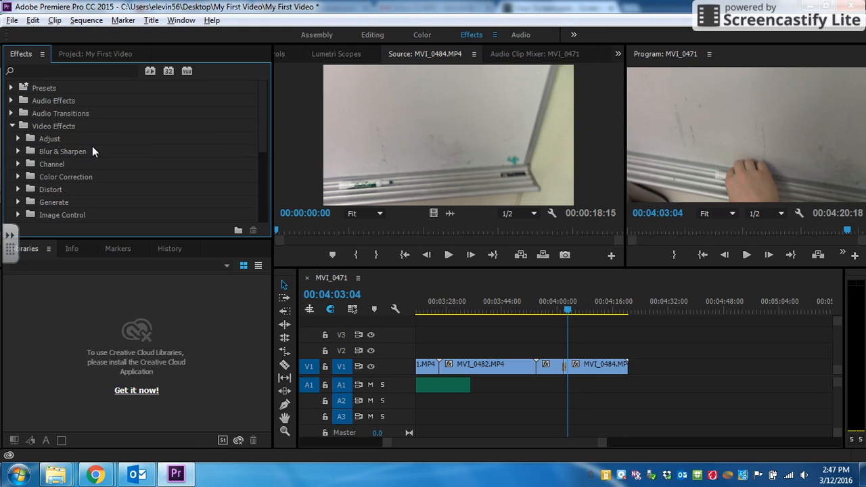
{"action": "scroll", "coordinate": [93, 149], "scroll_direction": "down", "scroll_amount": 3}
{"action": "scroll", "coordinate": [93, 149], "scroll_direction": "up", "scroll_amount": 3}
{"action": "scroll", "coordinate": [597, 310], "scroll_direction": "up", "scroll_amount": 5}
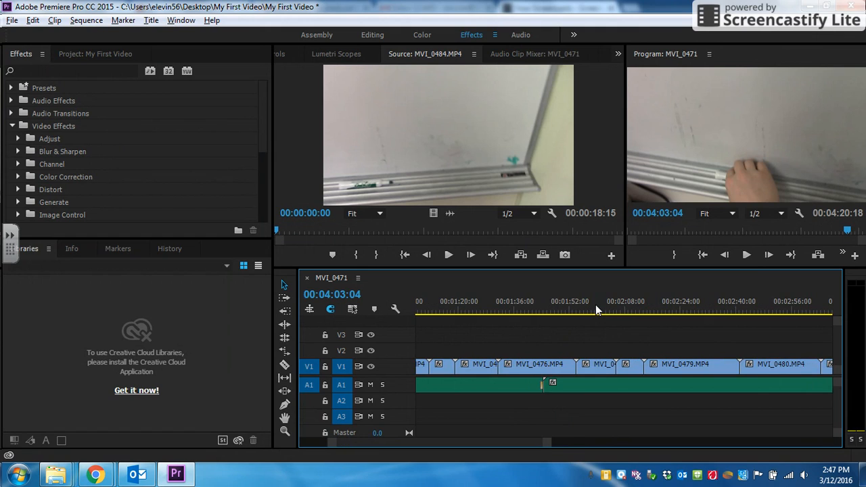